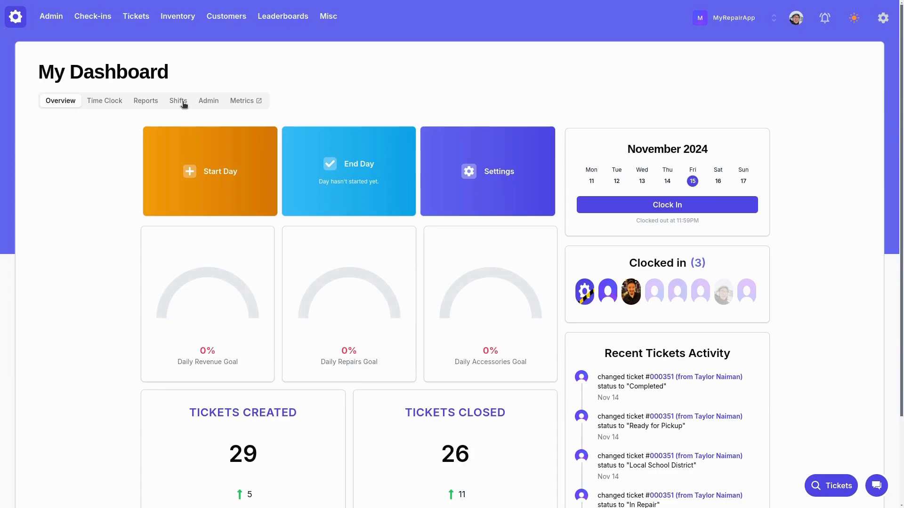
Step: Open the weekly shift schedule for November 11 to 17, 2024
left_click(180, 103)
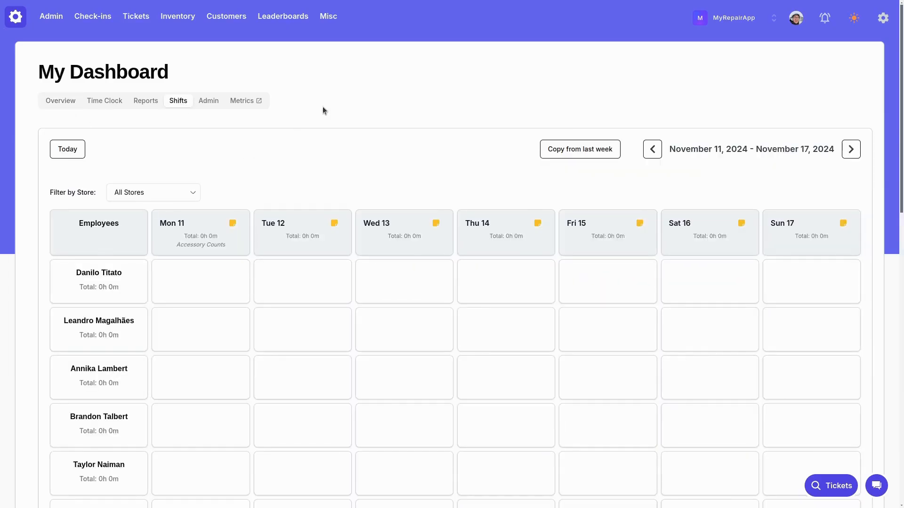
scroll(353, 110, "down", 3)
scroll(470, 221, "up", 3)
left_click(227, 284)
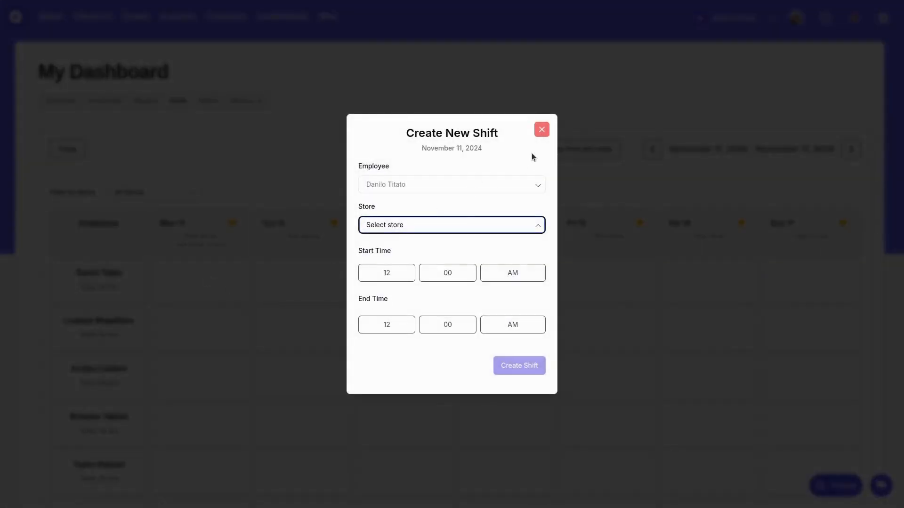
left_click(542, 130)
left_click(418, 287)
left_click(543, 131)
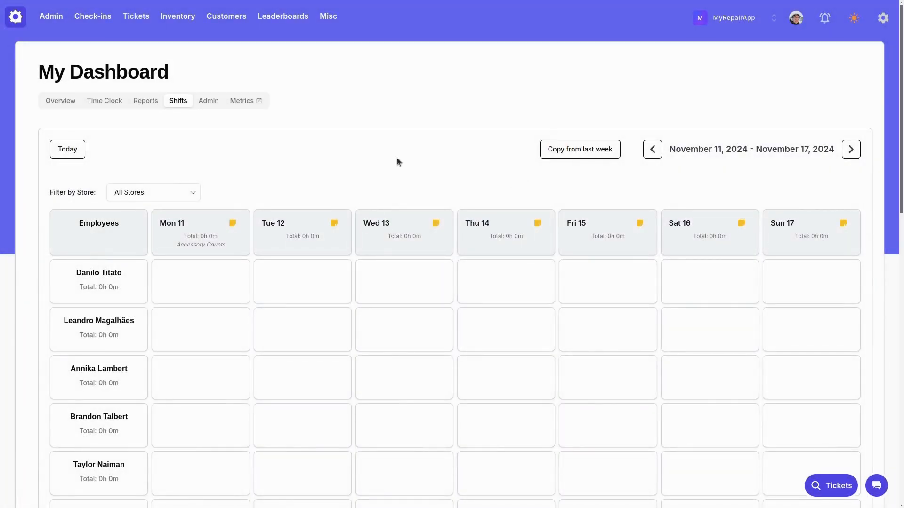
Step: Look through the shift schedule's employee rows down to the end of the list
scroll(394, 165, "down", 2)
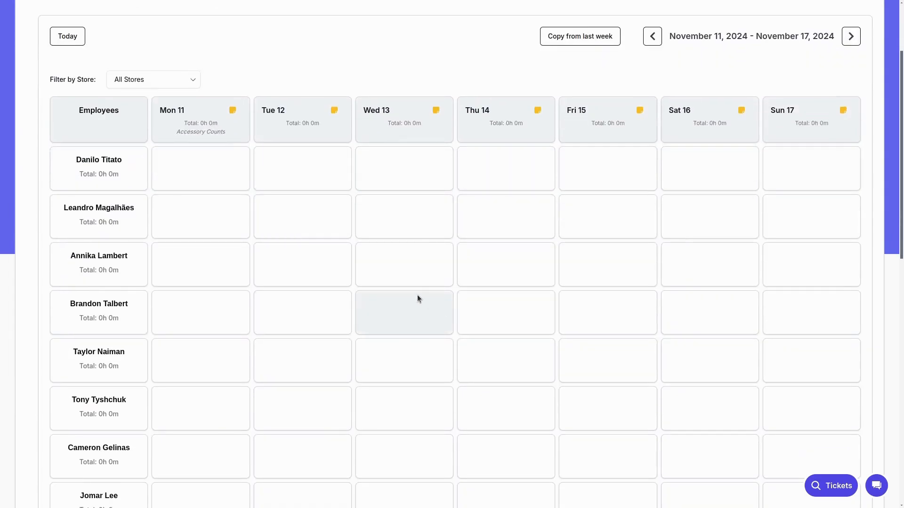
scroll(417, 297, "up", 2)
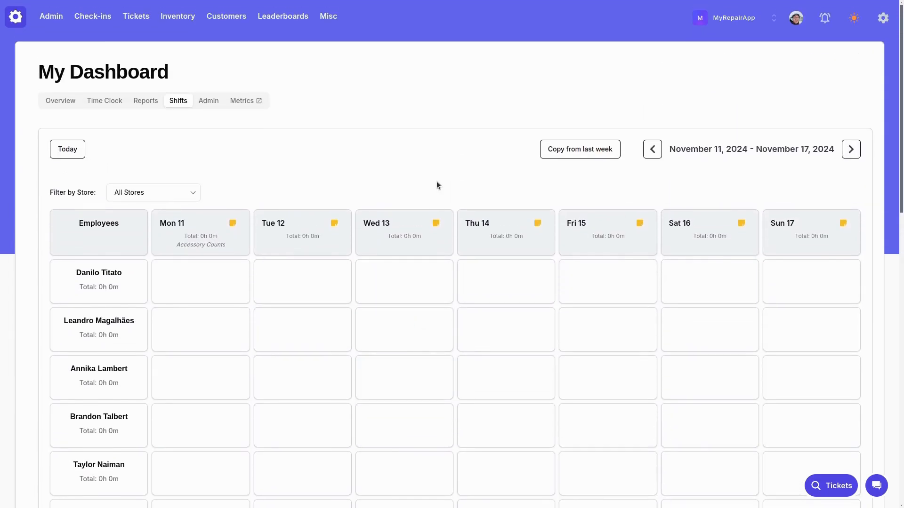
scroll(325, 242, "down", 1)
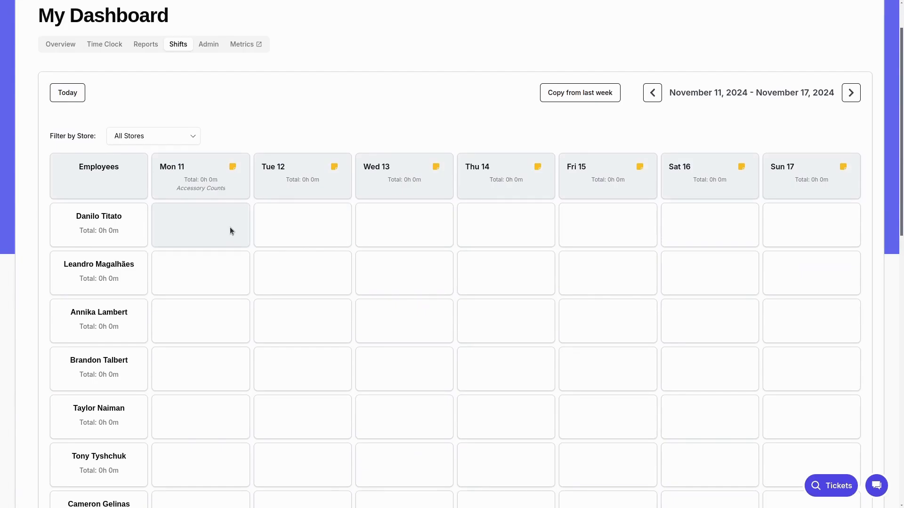
scroll(230, 230, "down", 7)
scroll(134, 193, "down", 4)
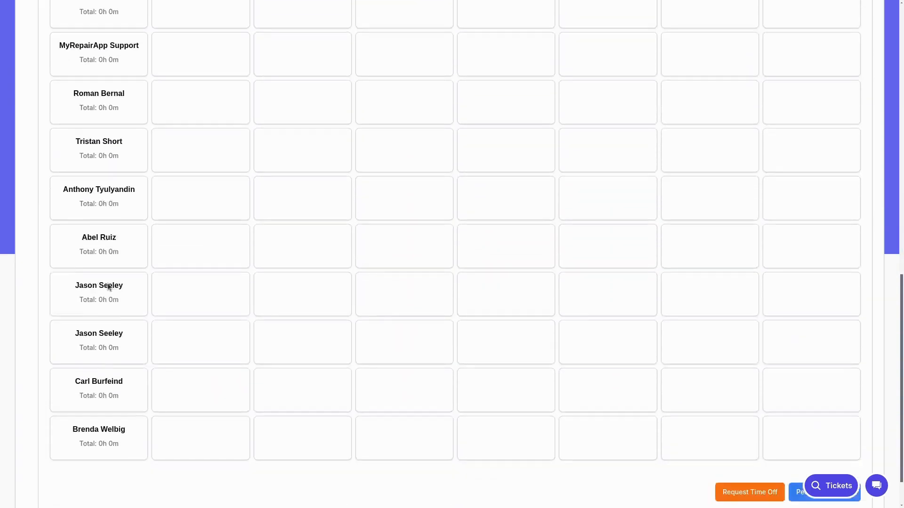
scroll(131, 331, "up", 12)
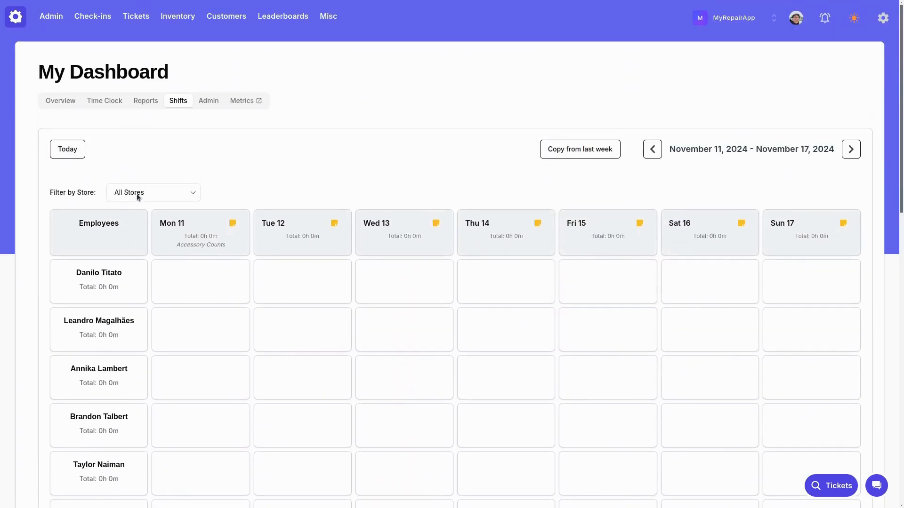
Step: Filter the schedule by the MyRepairApp store and look through its employee rows
left_click(138, 196)
left_click(139, 219)
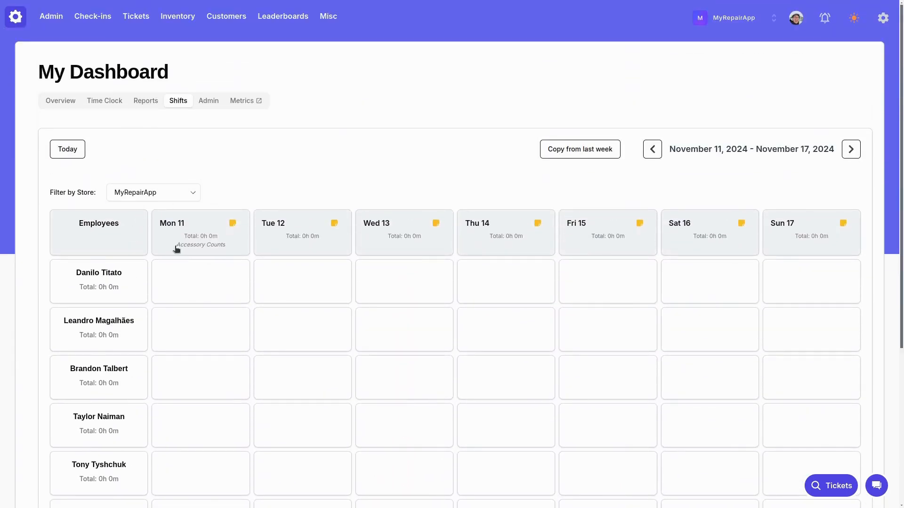
scroll(117, 190, "down", 2)
scroll(117, 191, "down", 3)
scroll(115, 314, "up", 5)
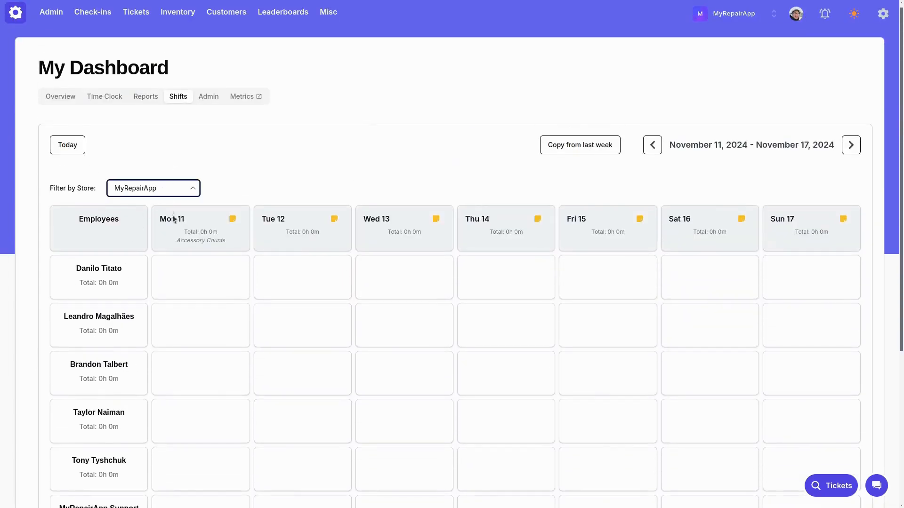
Step: Try the MyRepairApp Location 3 and All Stores filters, returning to the MyRepairApp store
left_click(162, 242)
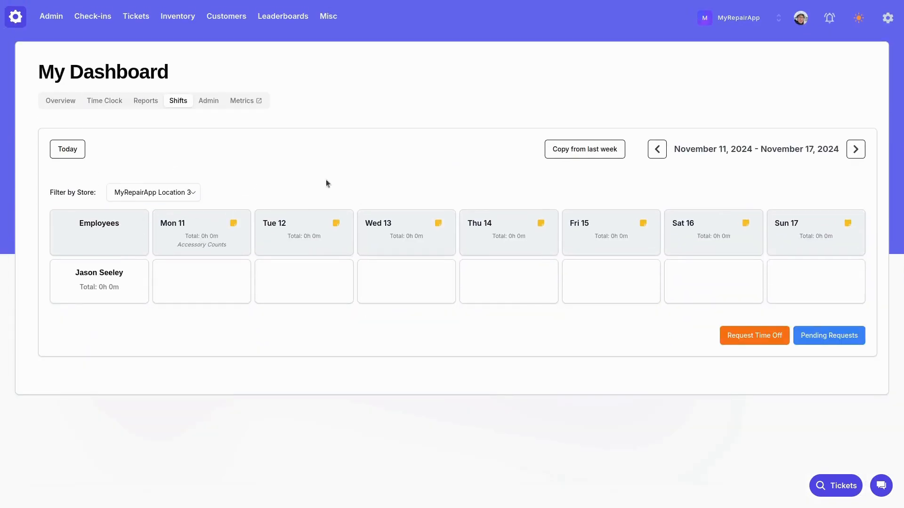
left_click(174, 191)
left_click(160, 209)
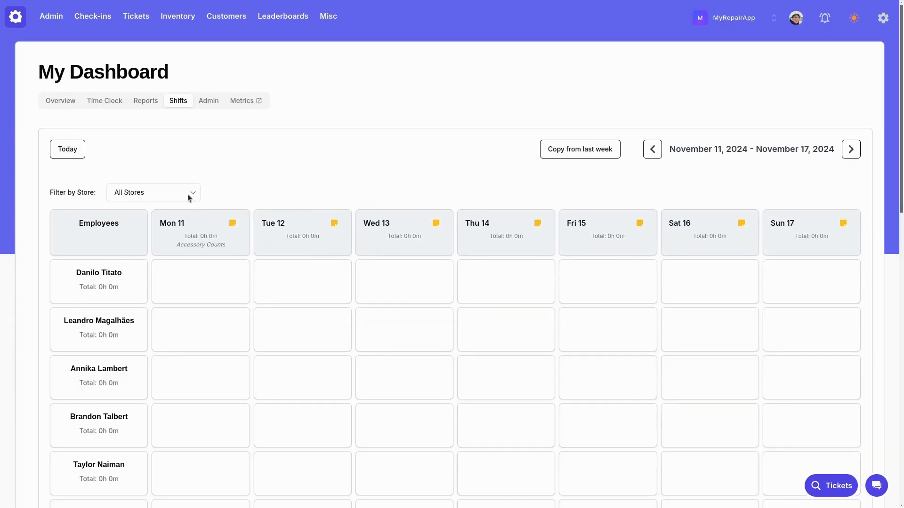
left_click(177, 220)
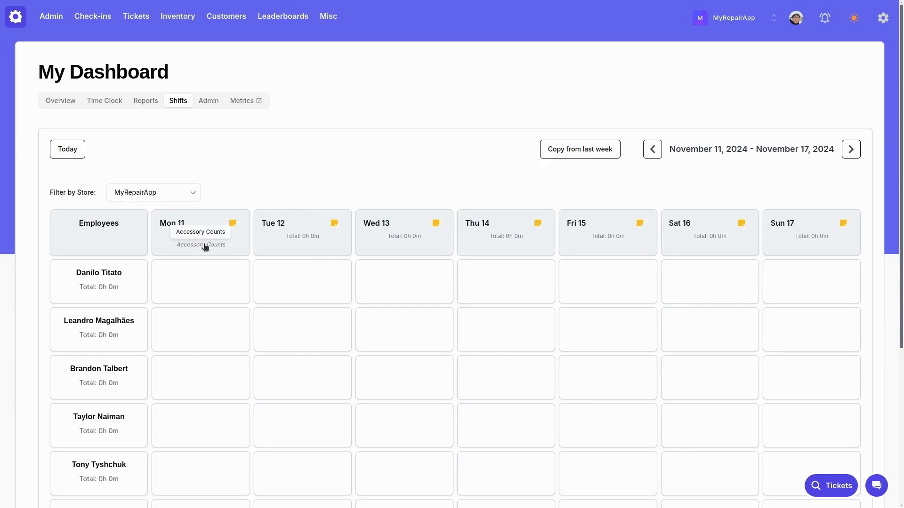
Step: Add the day note "Device Count" to Tuesday, November 12 and save it
left_click(334, 224)
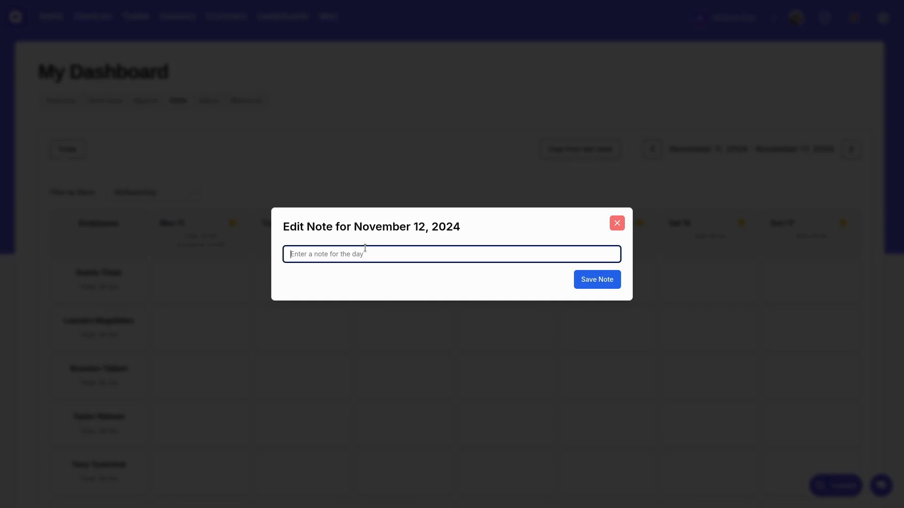
type("Device Count")
left_click(578, 279)
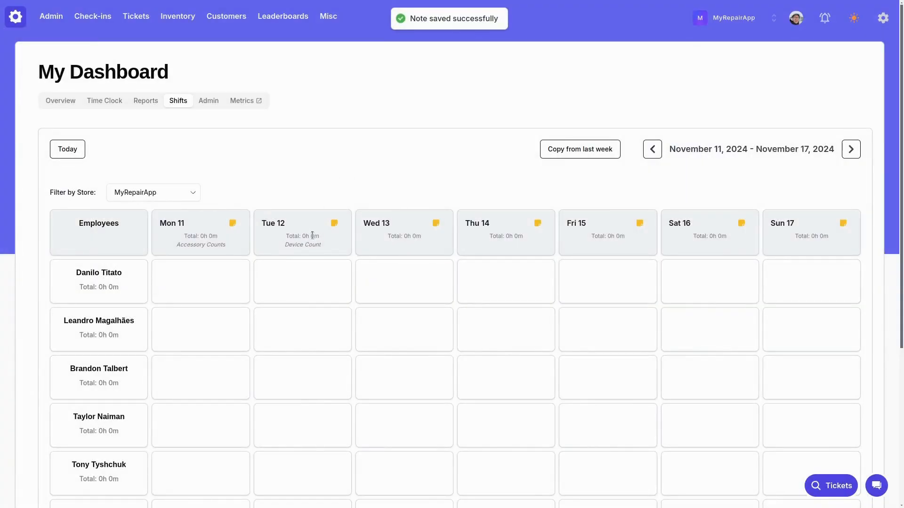
Step: Replace the November 12 note with "Device Count" repeated several times without spaces and save it
left_click(333, 223)
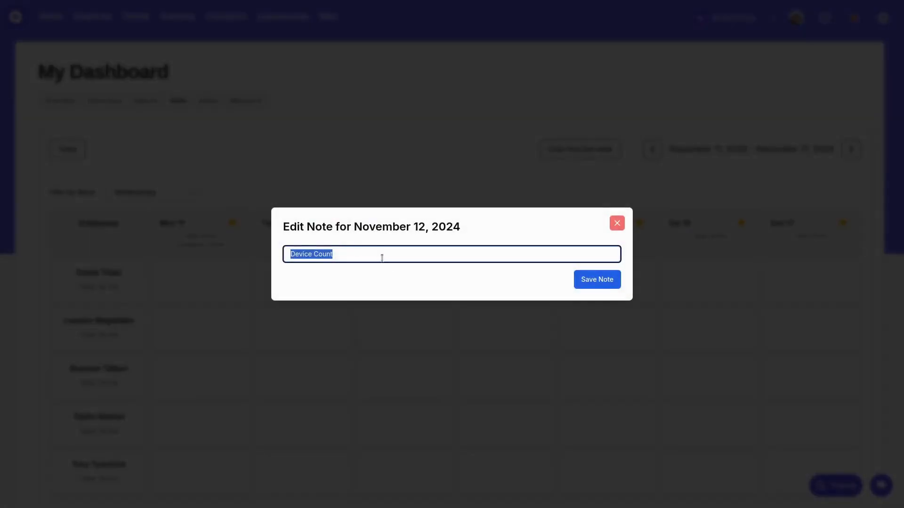
left_click(379, 251)
left_click_drag(377, 248, 201, 244)
key("BackSpace")
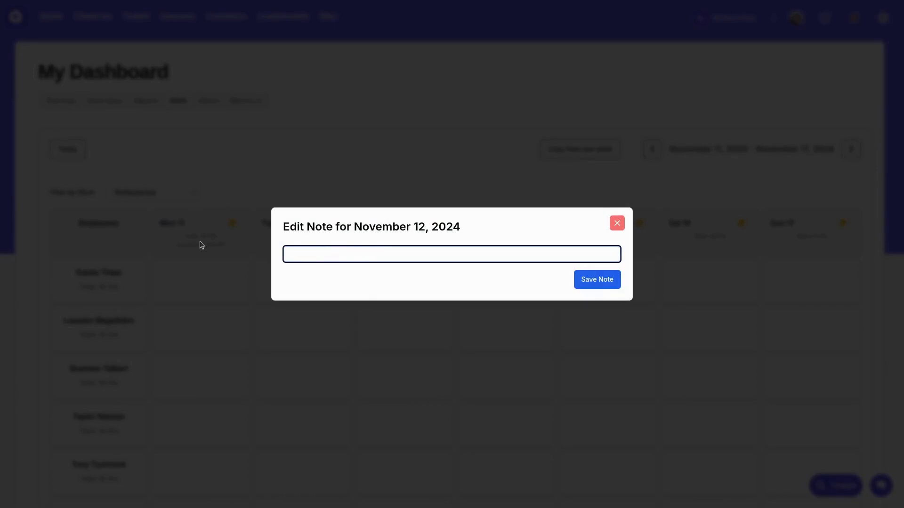
key("ctrl+v")
key("ctrl+v")
key("ctrl+v")
key("ctrl+v")
key("ctrl+v")
key("ctrl+v")
left_click(586, 281)
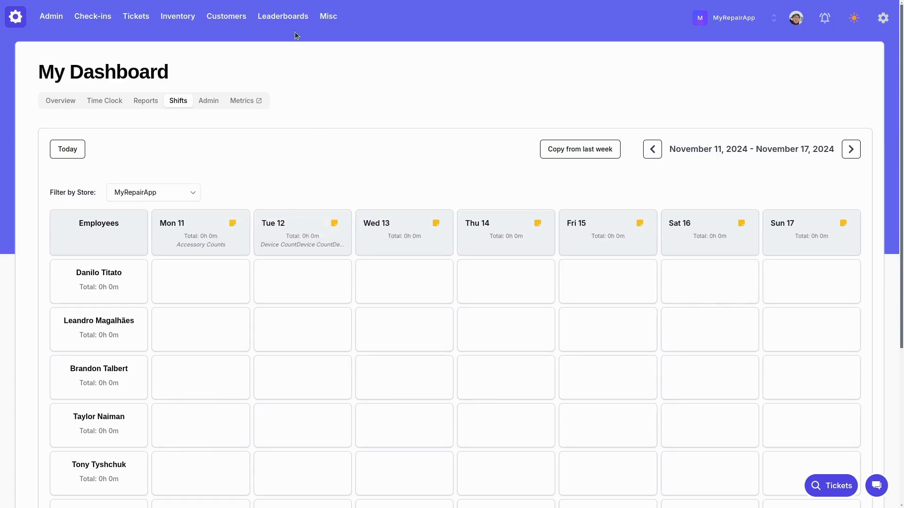
Step: View the to-do list and close it without adding anything
mouse_move(337, 22)
left_click(341, 53)
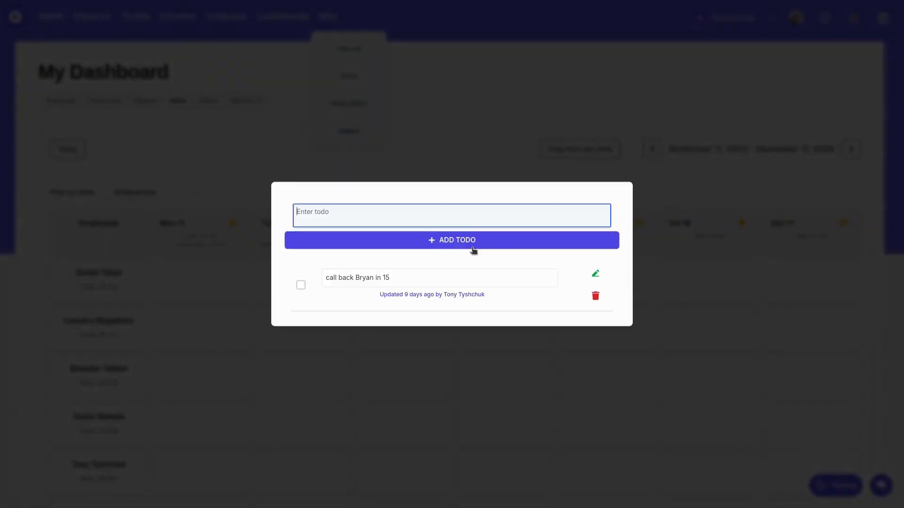
left_click(467, 133)
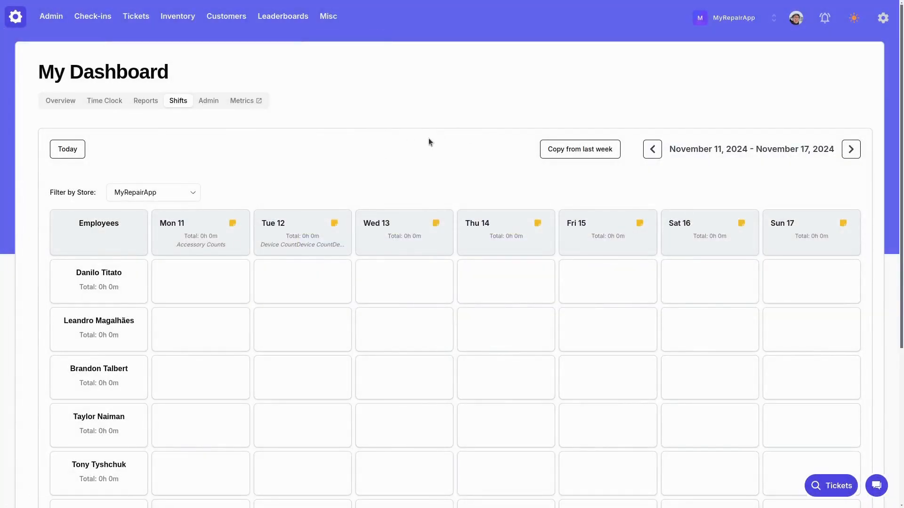
Step: Start a new November 11 shift for the first listed employee, assigned to the MyRepairApp store
scroll(428, 141, "down", 3)
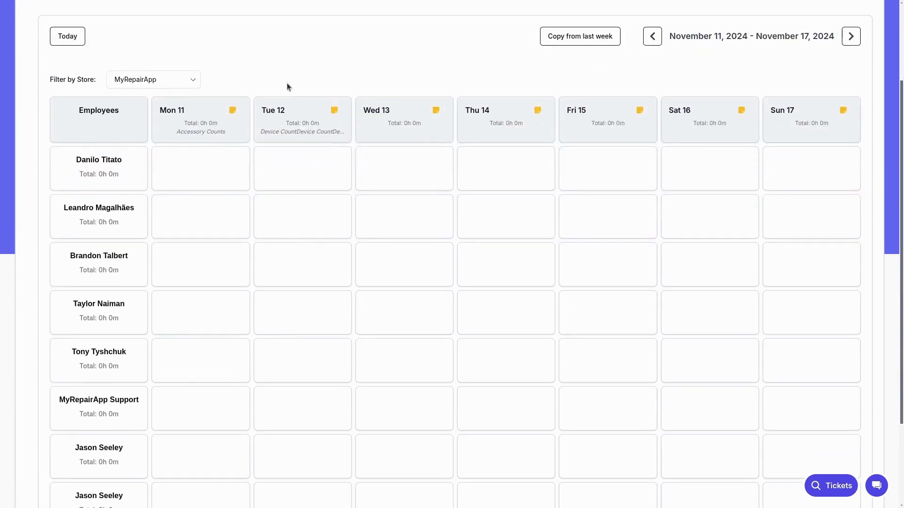
left_click(213, 160)
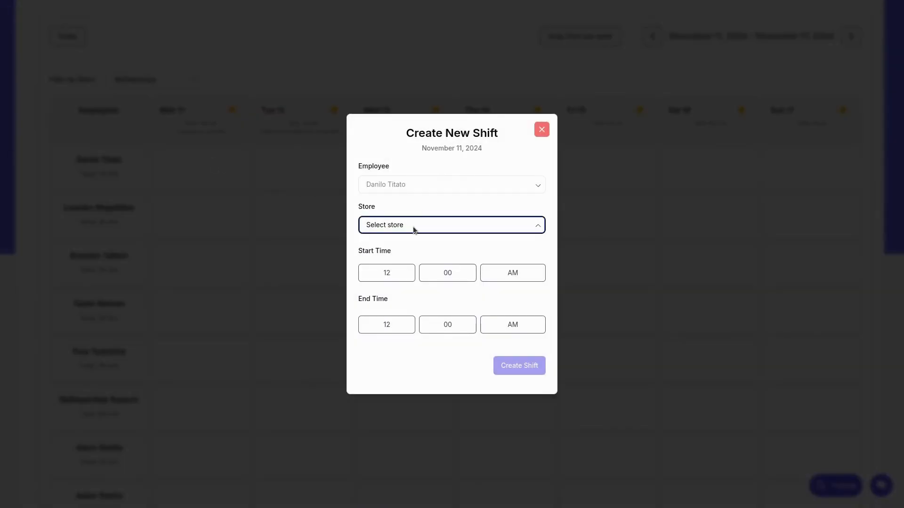
left_click(405, 253)
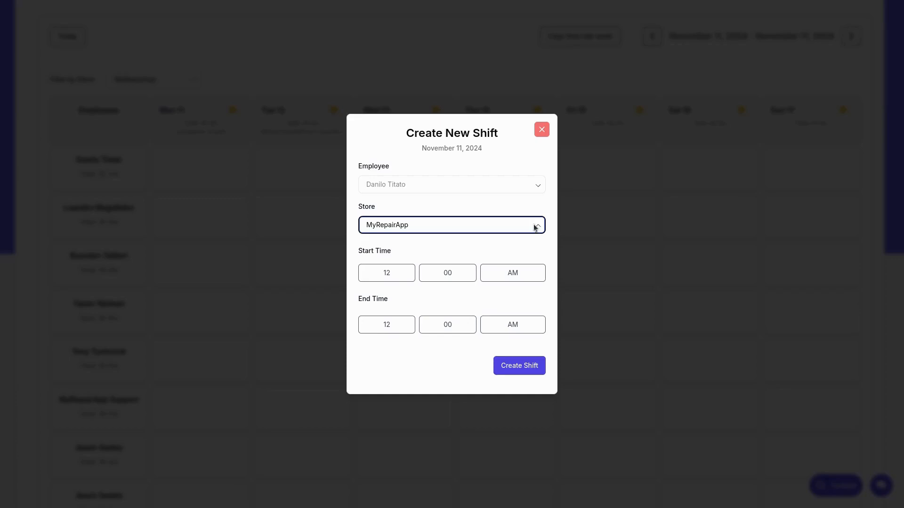
left_click(546, 243)
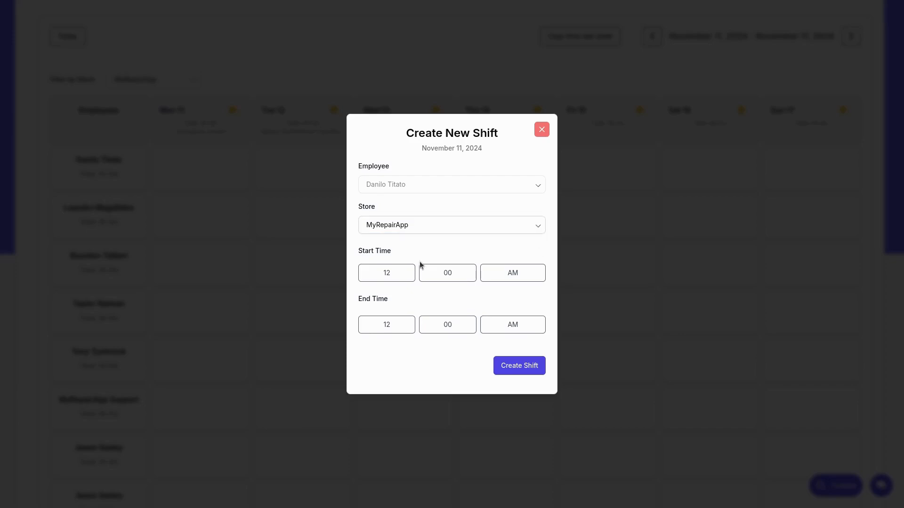
Step: Set the shift to run from 06:00 AM to 08:00 AM, create it, and check the employee's total hours
left_click(396, 277)
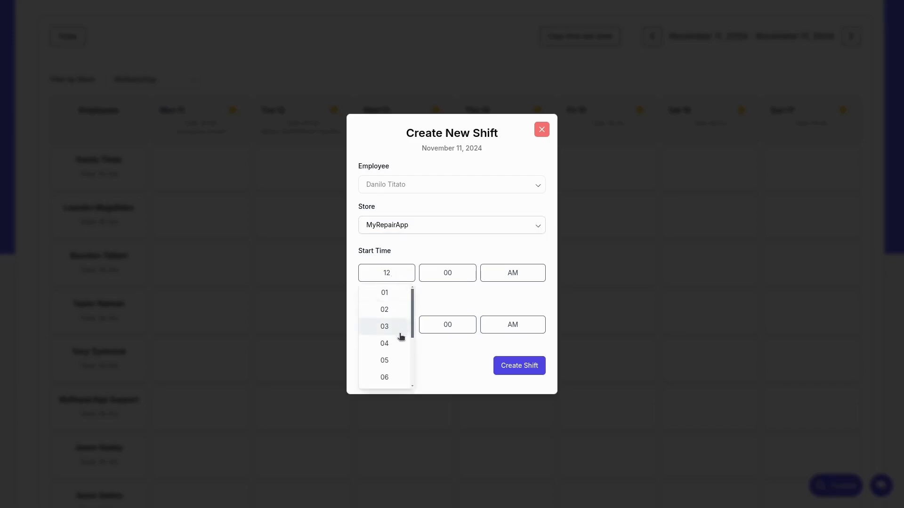
left_click(388, 376)
left_click(401, 324)
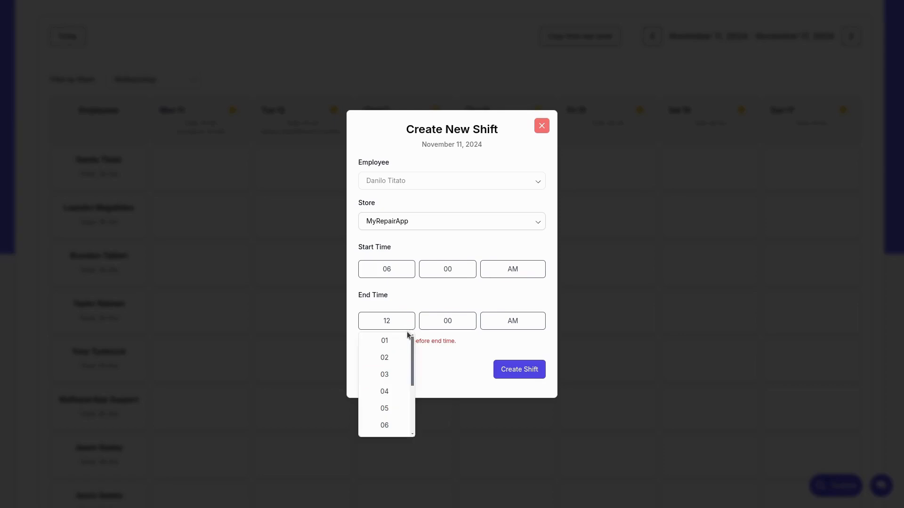
scroll(394, 400, "down", 2)
left_click(395, 412)
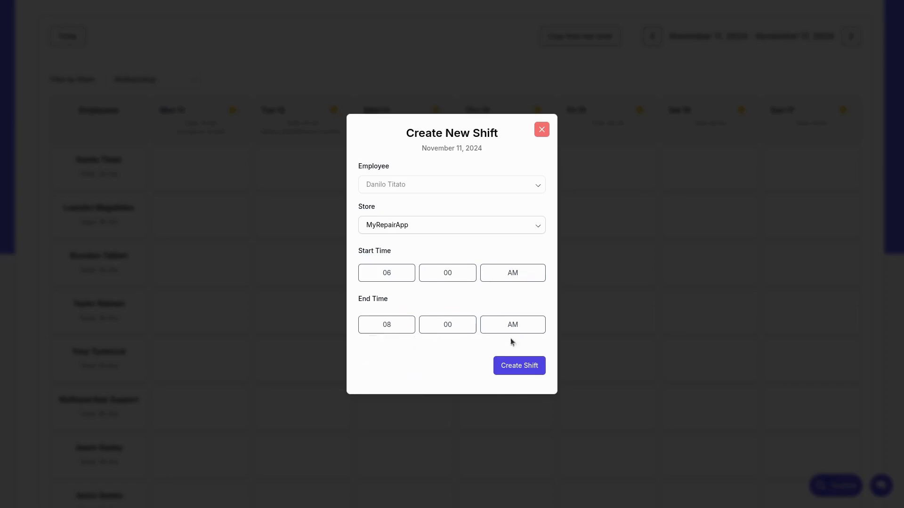
left_click(517, 368)
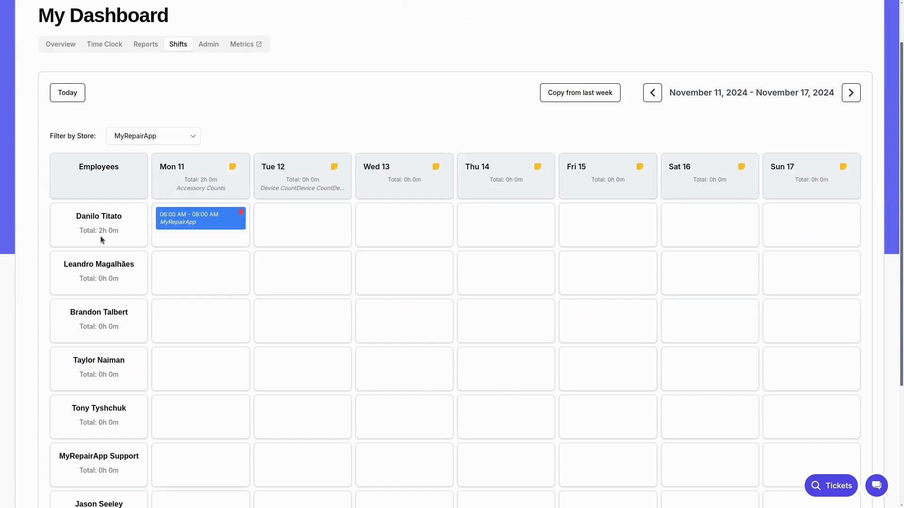
left_click_drag(107, 231, 98, 232)
left_click(119, 232)
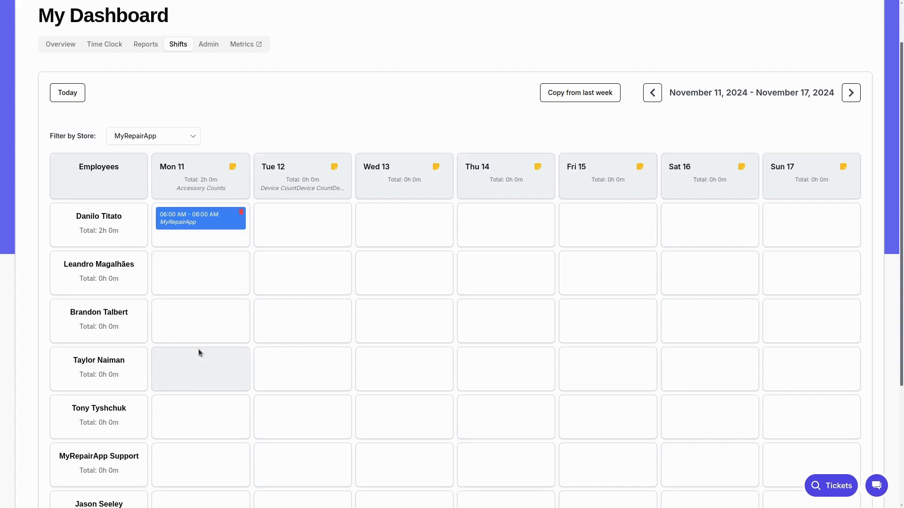
Step: Start a November 11 shift for the fourth listed employee at MyRepairApp, with a start time of 08:00 AM
left_click(204, 377)
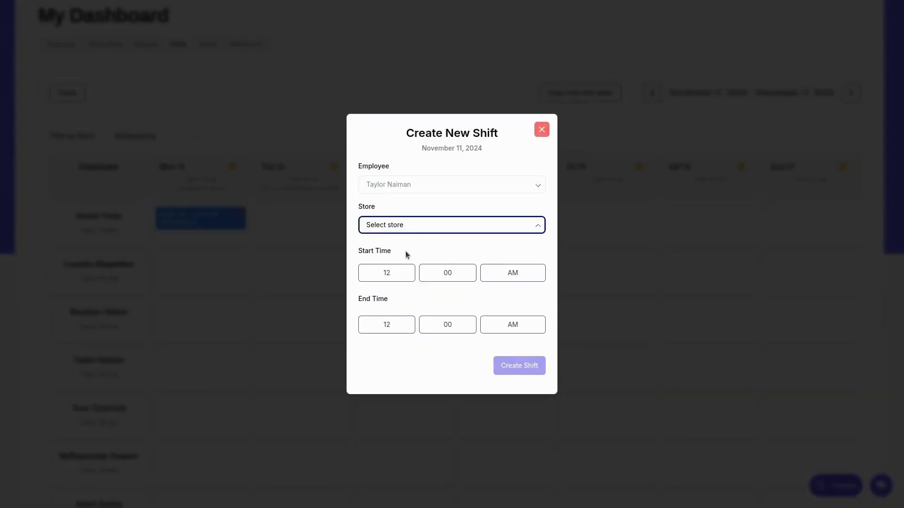
left_click(405, 251)
left_click(403, 272)
scroll(393, 367, "down", 2)
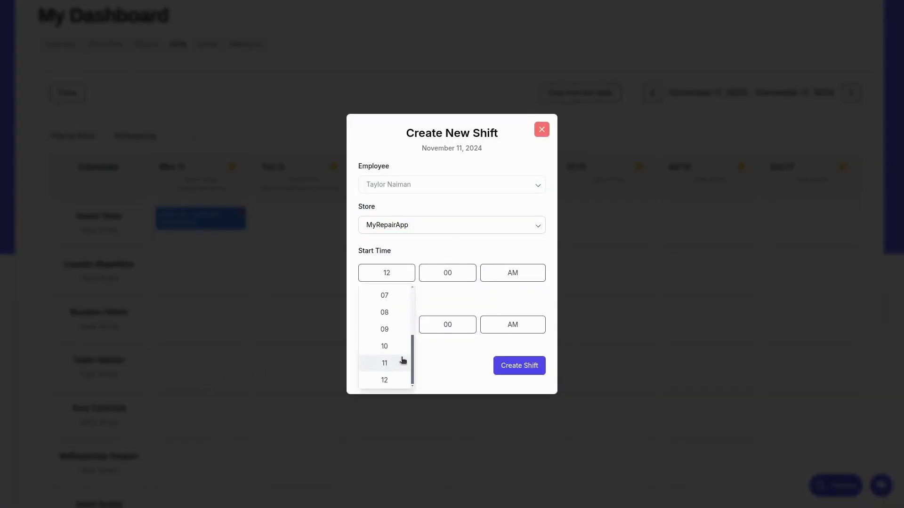
left_click(389, 313)
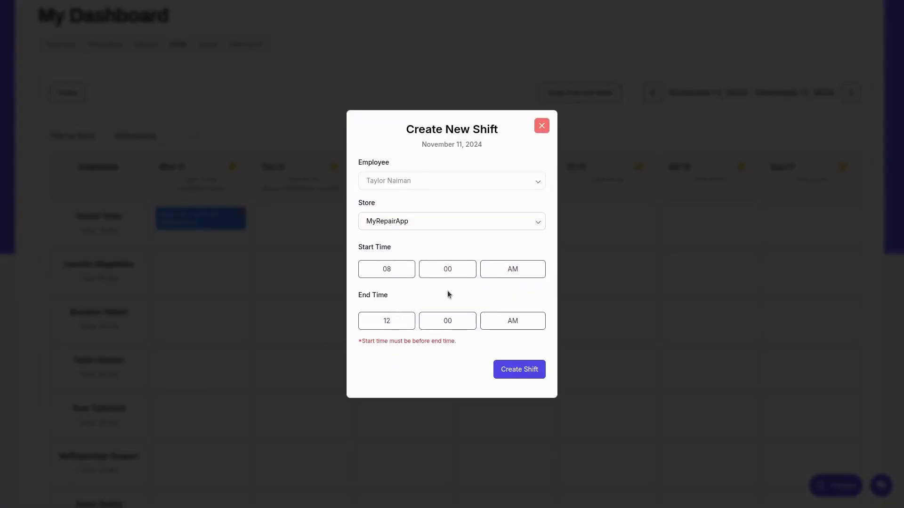
Step: Set the shift's end time to 11:00 PM, create it, and check the employee's total hours
left_click(393, 325)
scroll(388, 405, "down", 2)
left_click(385, 412)
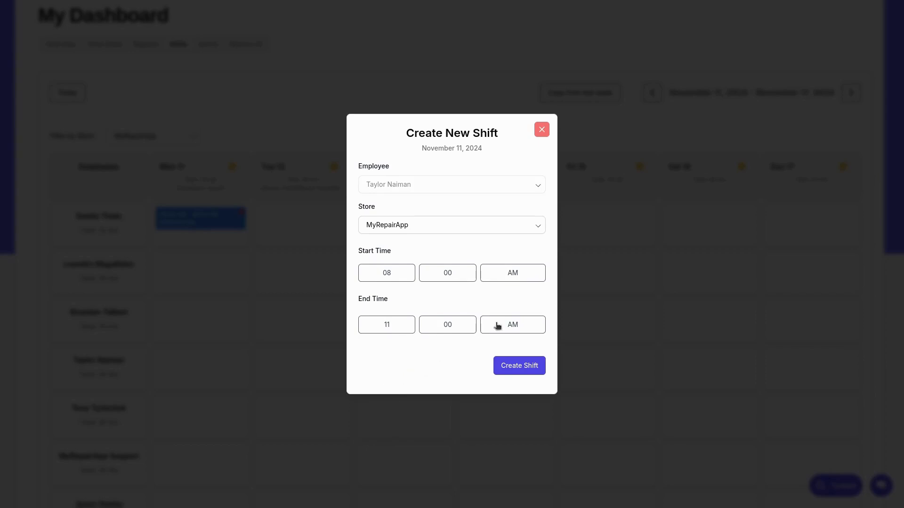
left_click(497, 326)
left_click(518, 367)
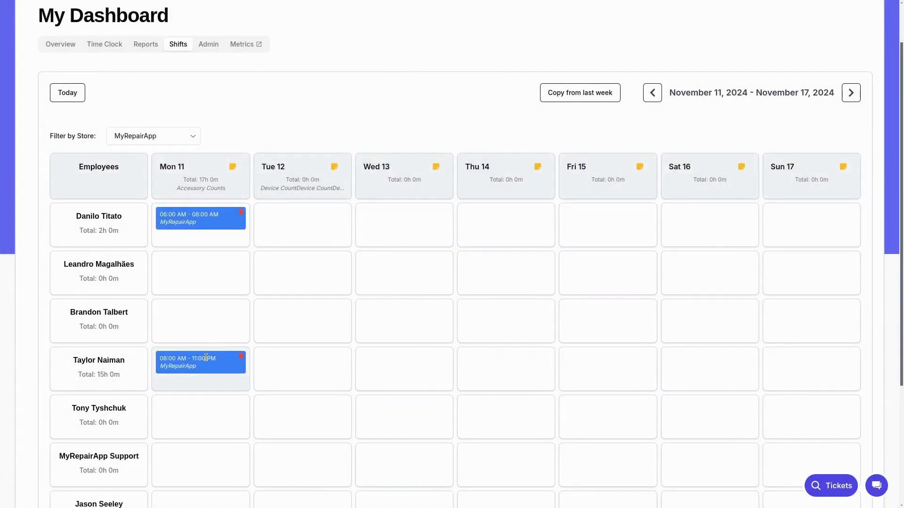
left_click_drag(109, 374, 94, 374)
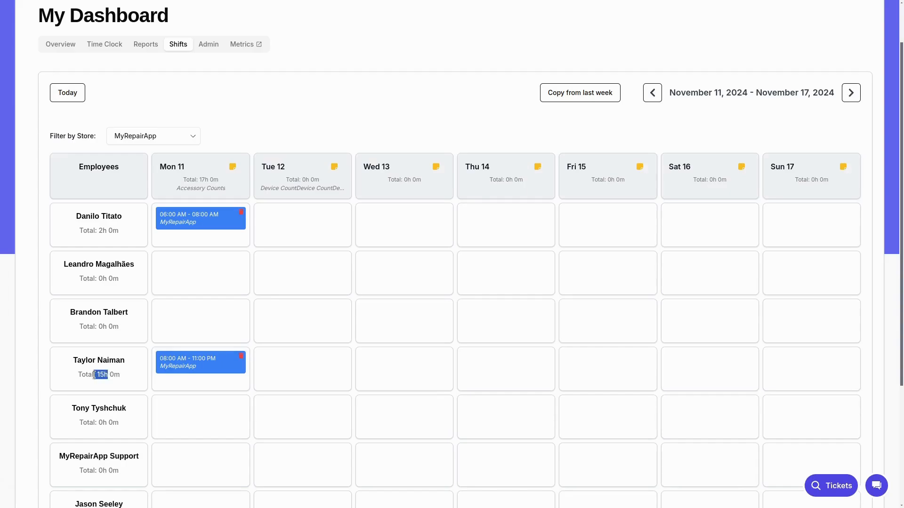
Step: Check the total scheduled hours for Monday, November 11
left_click(108, 375)
left_click_drag(211, 180, 198, 180)
left_click(205, 181)
Step: Start a time off request starting November 16, 2024 and ending November 17, 2024
scroll(368, 264, "down", 3)
scroll(377, 266, "up", 1)
scroll(376, 266, "down", 1)
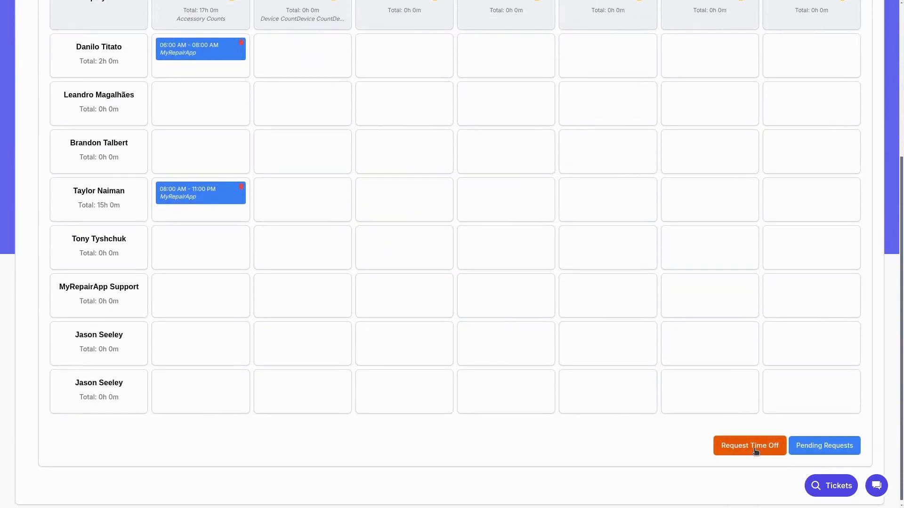
scroll(753, 451, "up", 3)
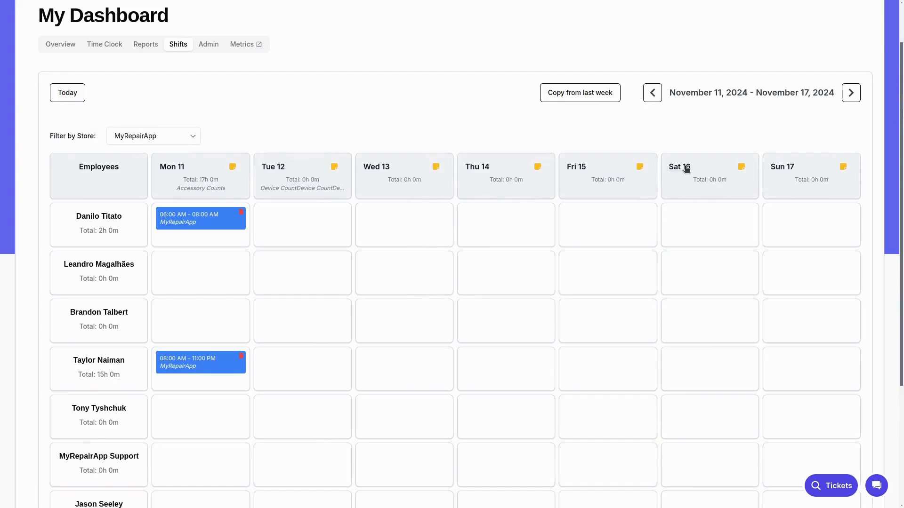
scroll(720, 345, "down", 3)
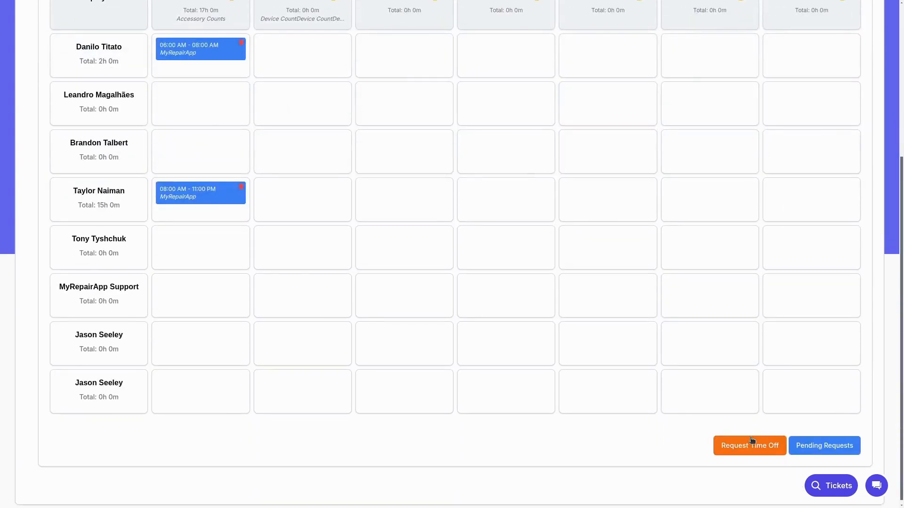
left_click(746, 448)
left_click(384, 249)
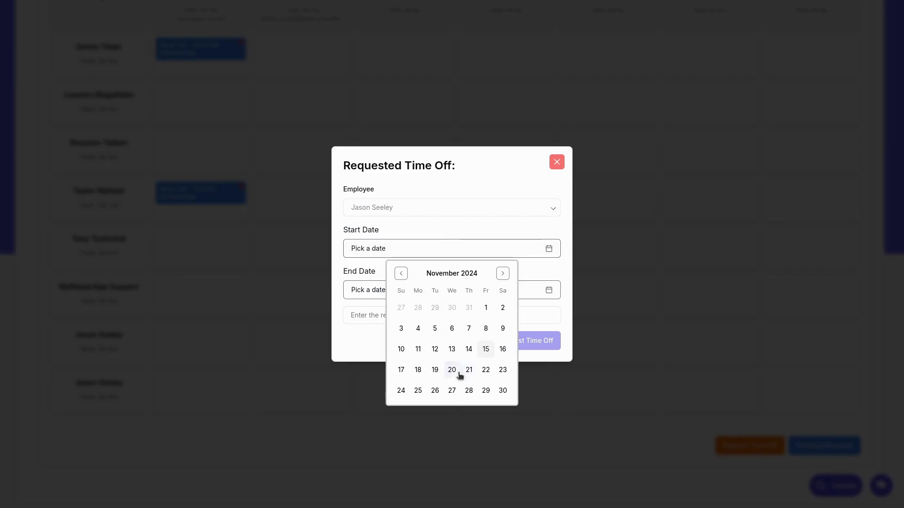
left_click(502, 349)
left_click(397, 295)
left_click(399, 416)
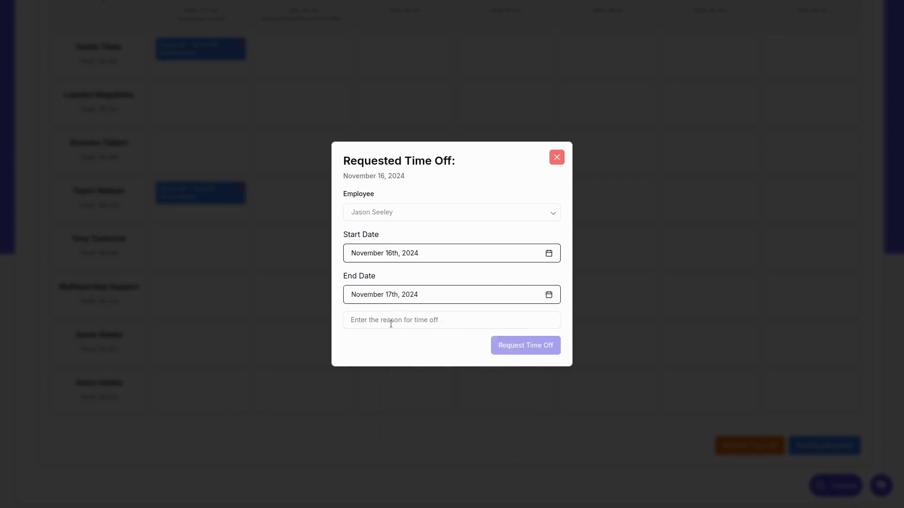
Step: Enter "Going to a wedding" as the reason for time off and submit the request
left_click(391, 321)
type("Going to")
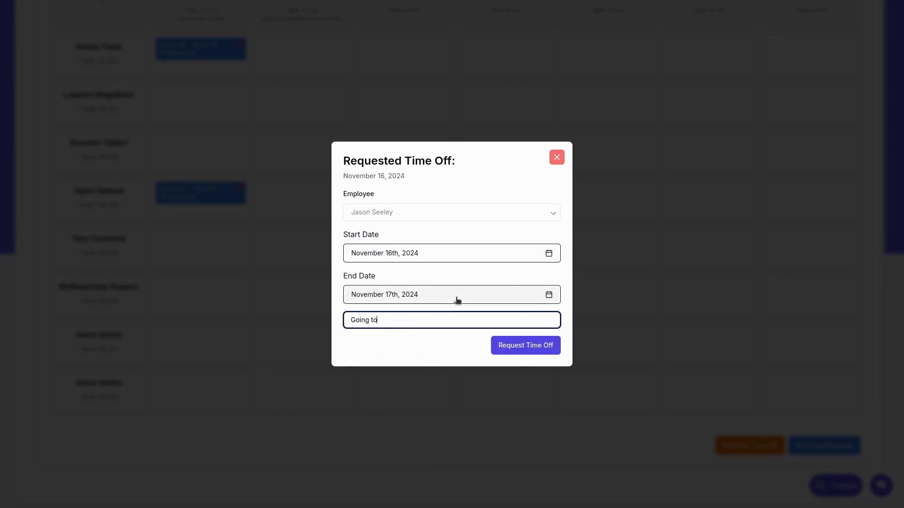
type(" a wedding")
left_click(469, 268)
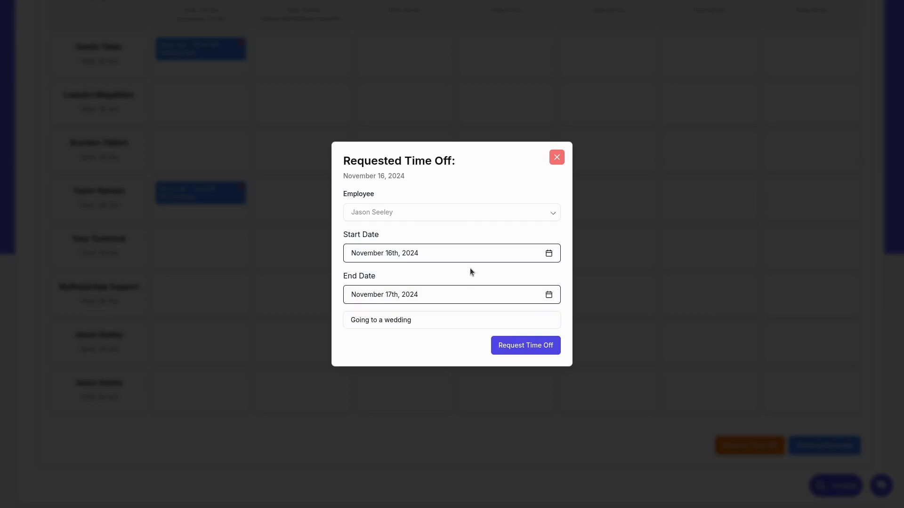
left_click(525, 347)
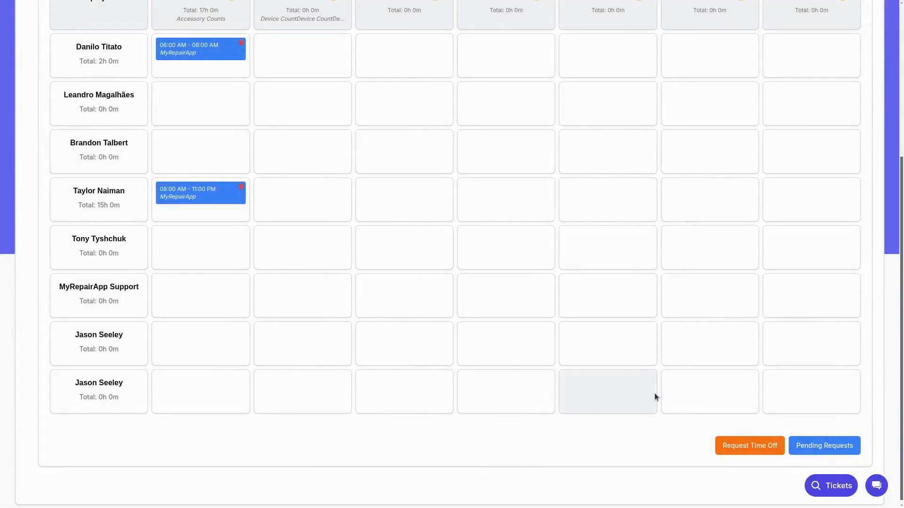
Step: Check the pending time off requests and the wedding time off entries on November 16 and 17 in the schedule
left_click(824, 446)
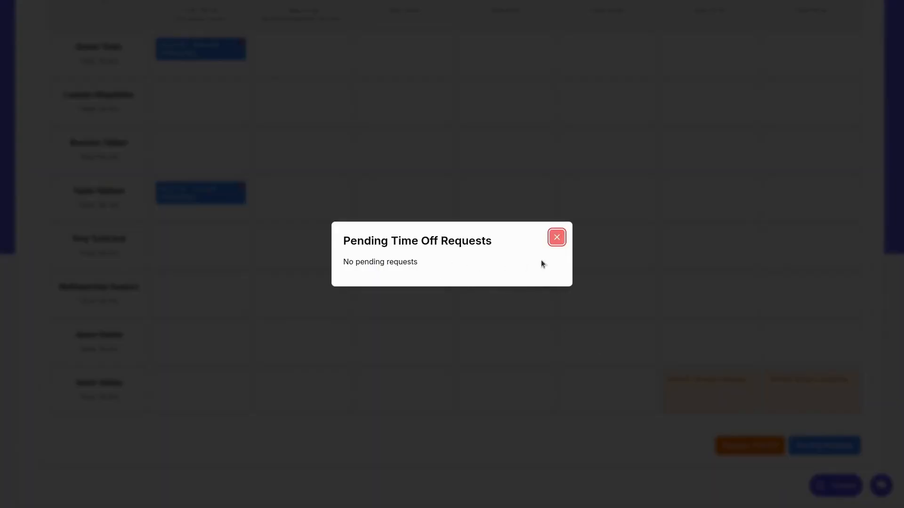
left_click(565, 240)
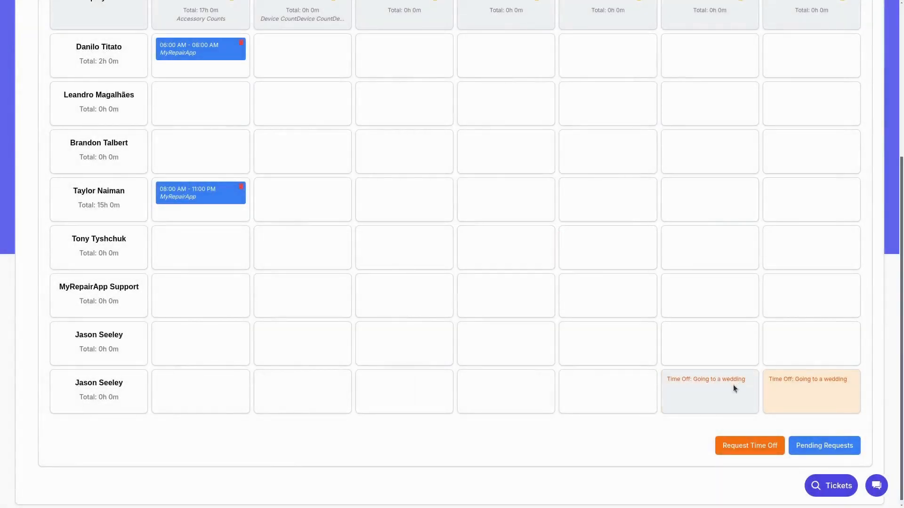
left_click_drag(675, 379, 828, 381)
left_click(755, 383)
left_click(831, 381)
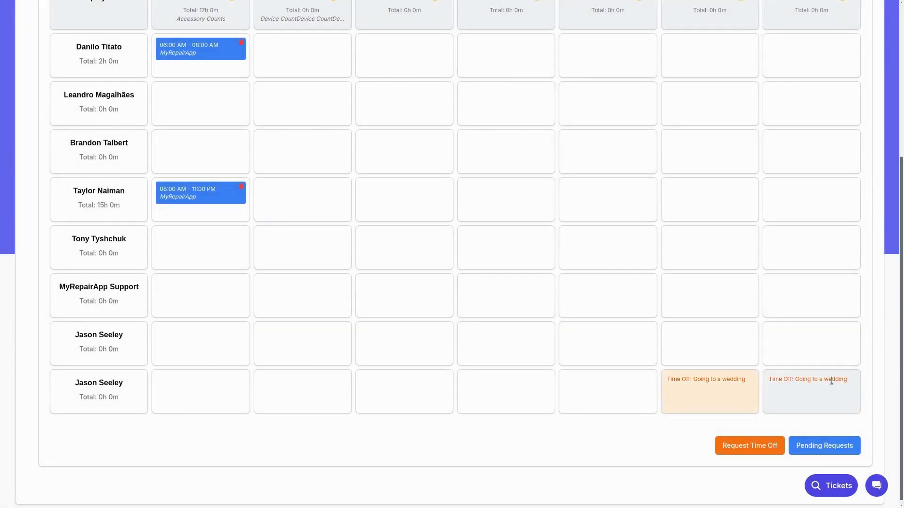
Step: Go to the week of November 18 to 24, 2024 and copy the shifts from last week into it
scroll(831, 380, "up", 1)
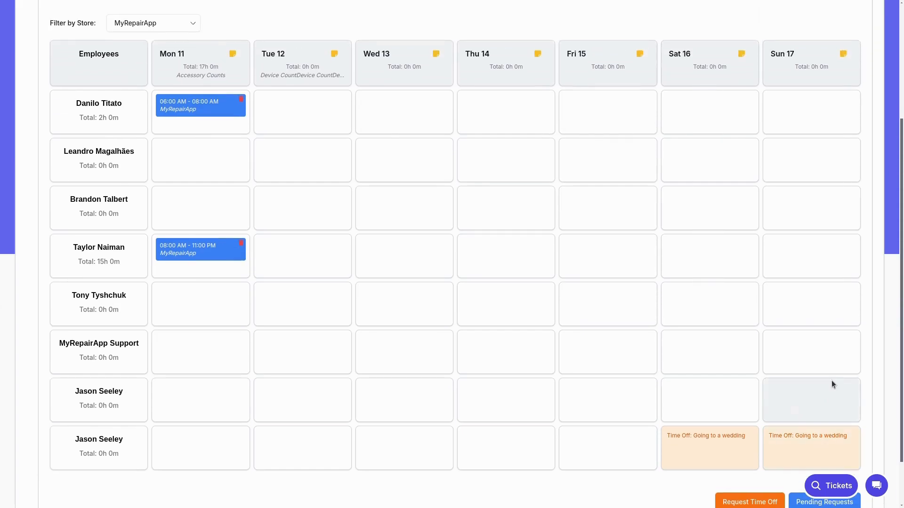
scroll(831, 380, "up", 3)
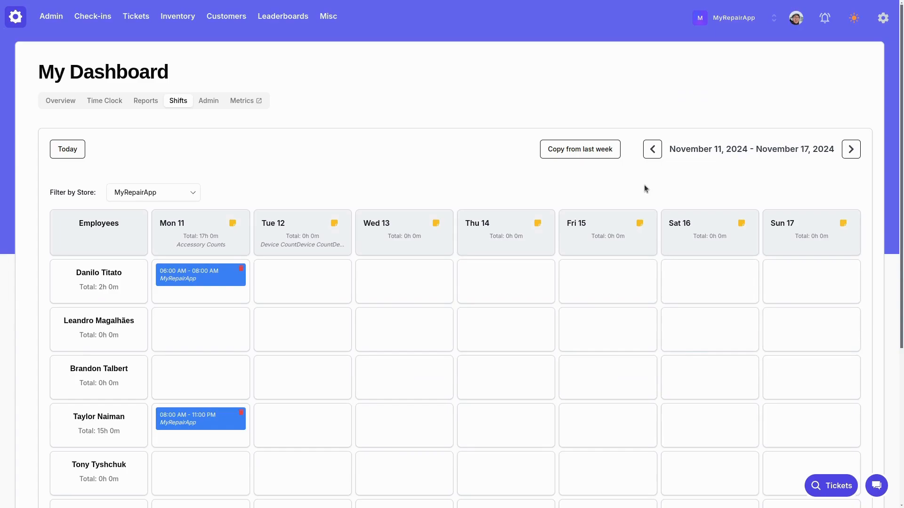
left_click(852, 149)
scroll(612, 278, "down", 3)
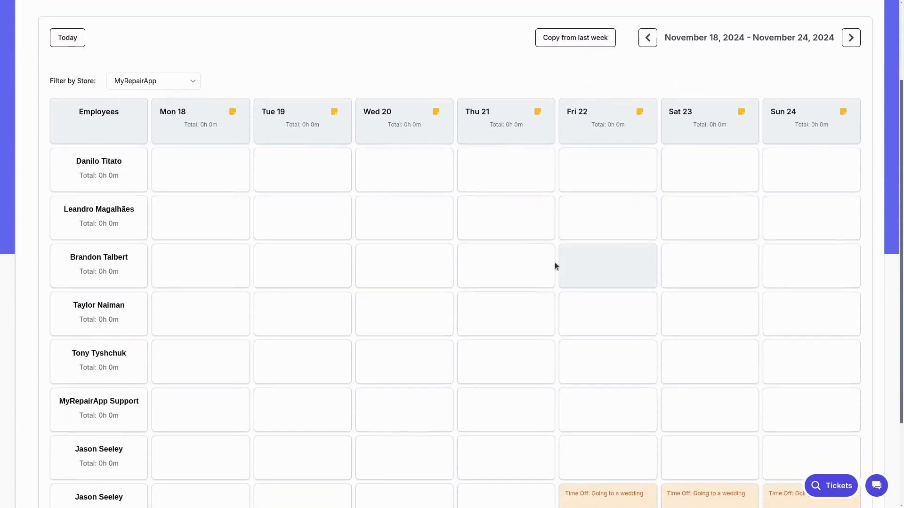
scroll(538, 329, "up", 4)
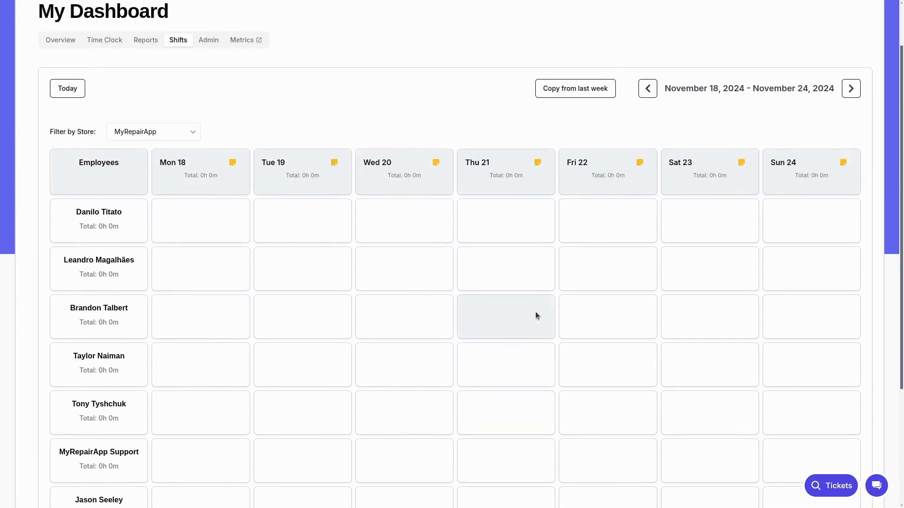
scroll(602, 225, "down", 4)
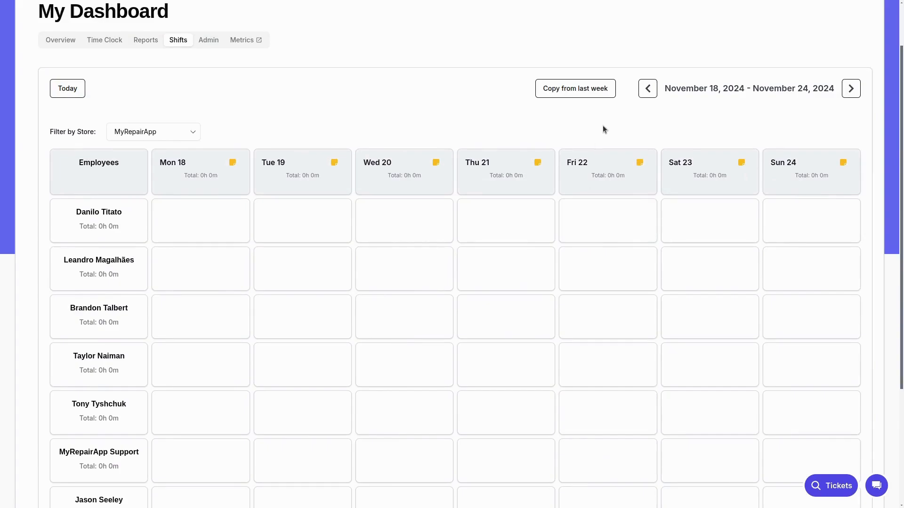
left_click(590, 94)
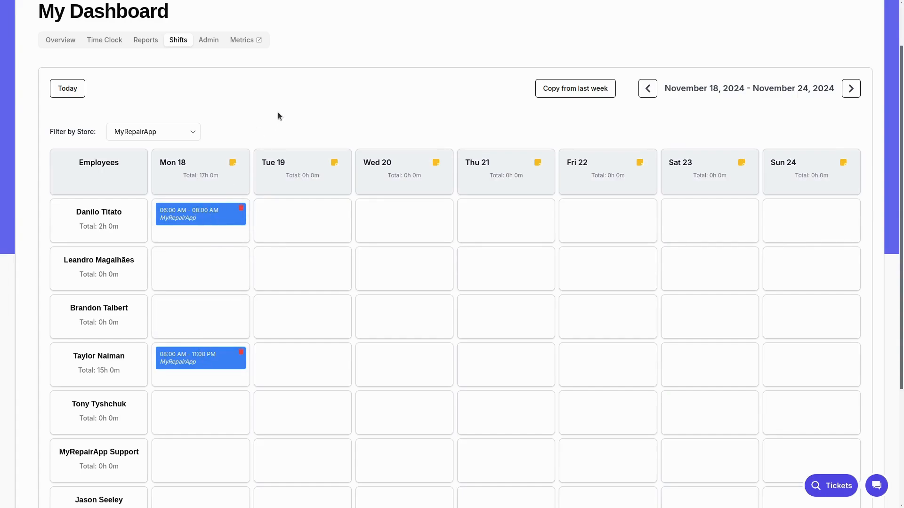
Step: Set the store filter to All Stores and look through the week's schedule for all employees
left_click(169, 135)
left_click(162, 148)
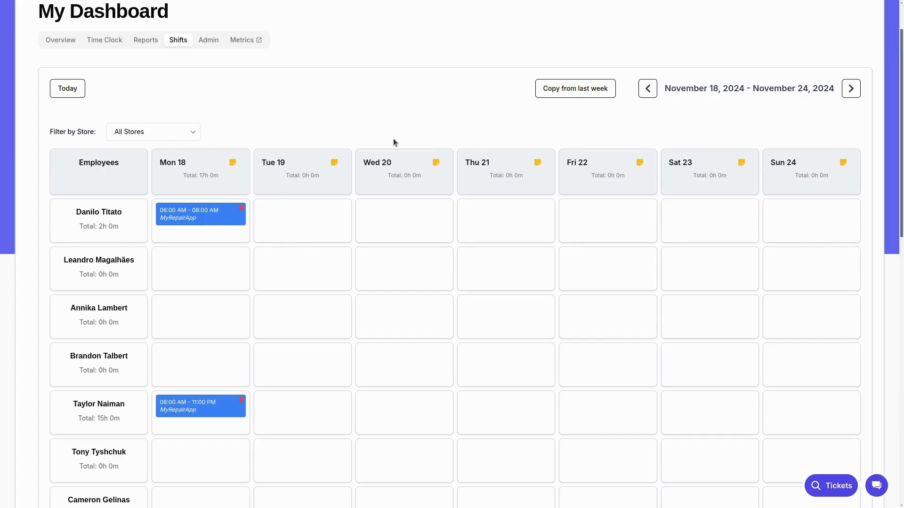
scroll(376, 189, "down", 12)
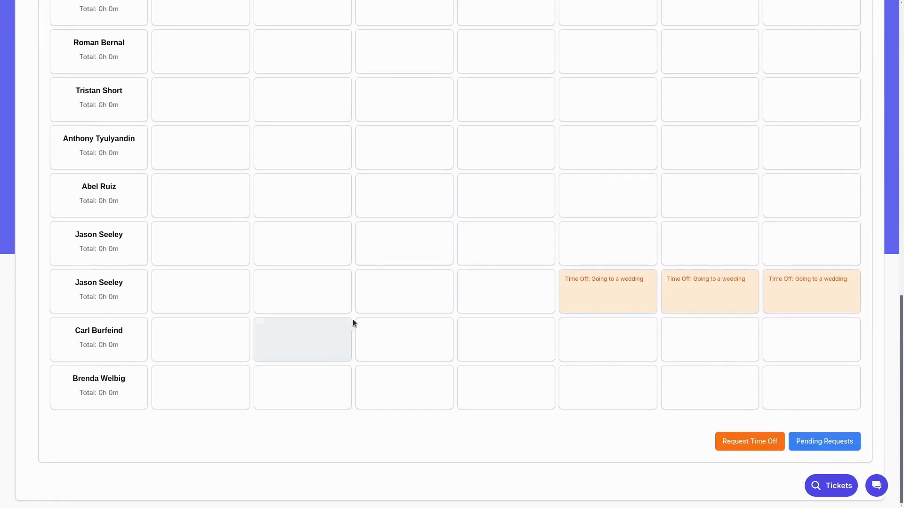
scroll(363, 298, "up", 12)
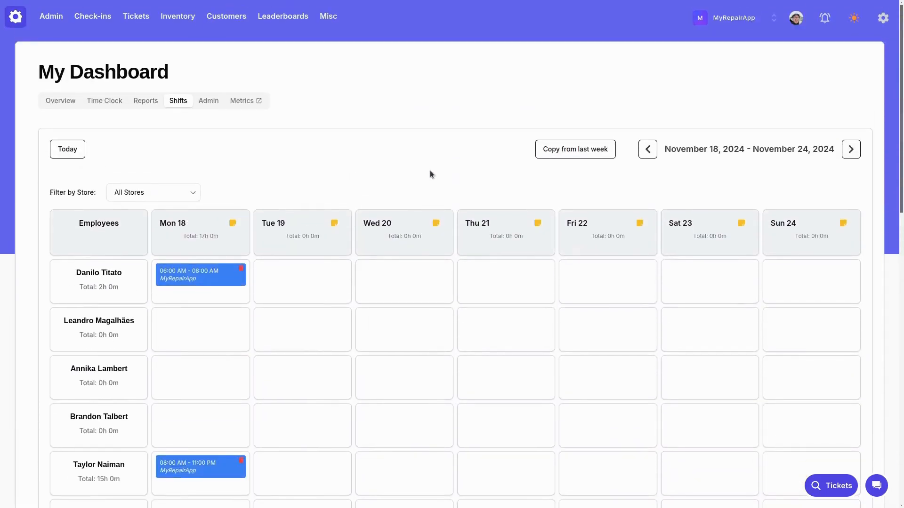